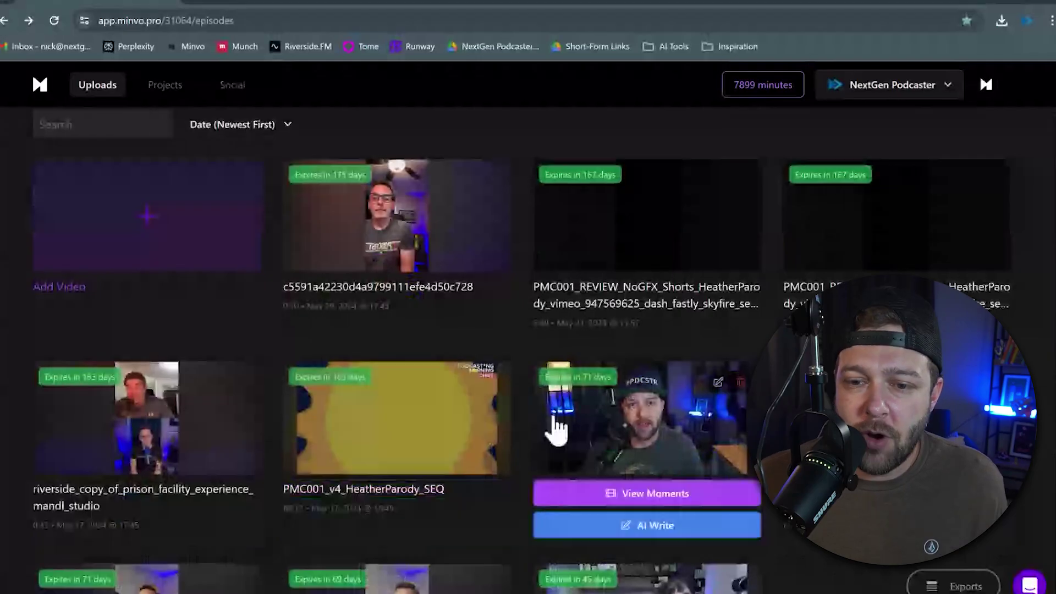
View the moments of the uploaded video that expires in 71 days and open "Streamlining Tweet Creation Process Tutorial" for editing.
{"action": "left_click", "coordinate": [680, 495]}
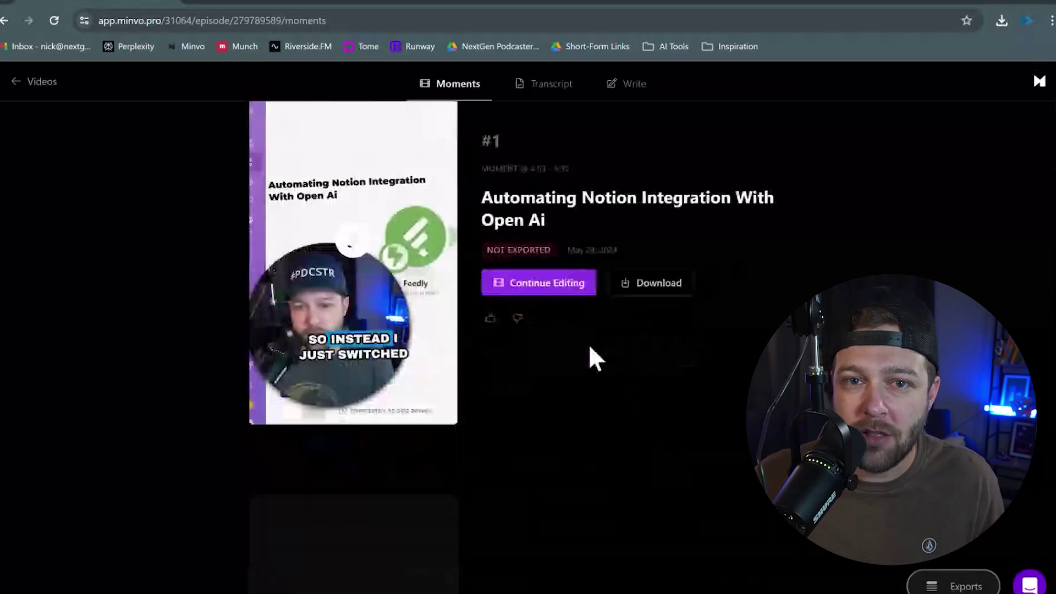
{"action": "scroll", "coordinate": [590, 348], "scroll_direction": "down", "scroll_amount": 5}
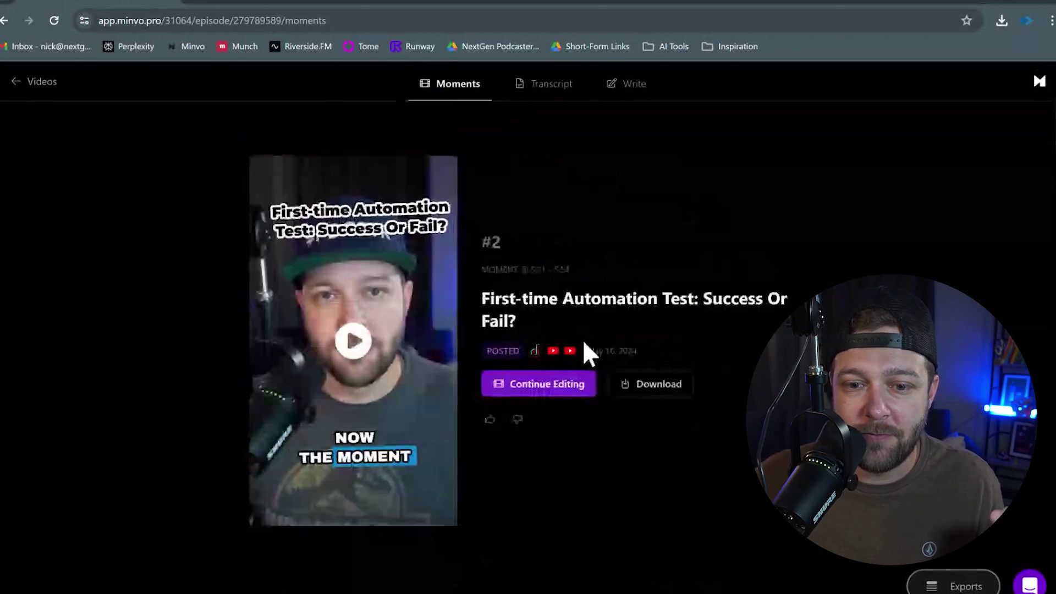
{"action": "scroll", "coordinate": [583, 352], "scroll_direction": "down", "scroll_amount": 20}
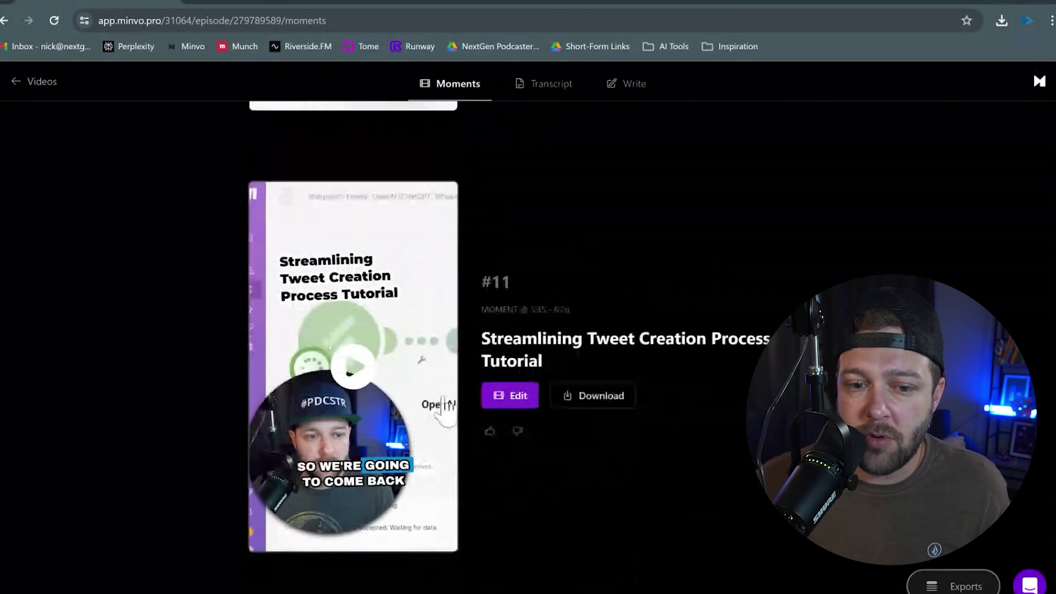
{"action": "left_click_drag", "start_coordinate": [561, 367], "coordinate": [328, 345]}
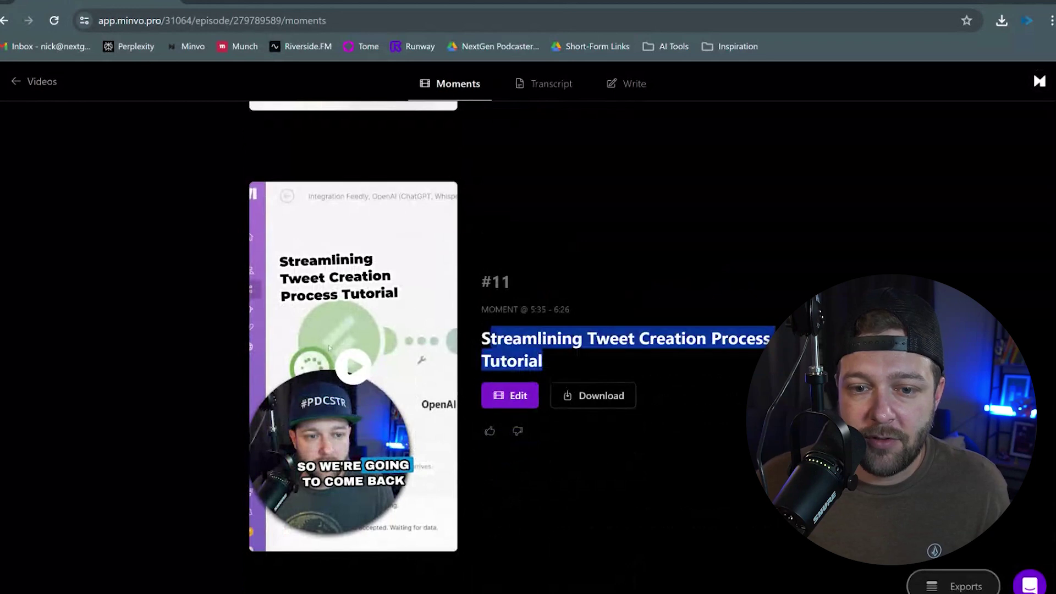
{"action": "left_click", "coordinate": [547, 358]}
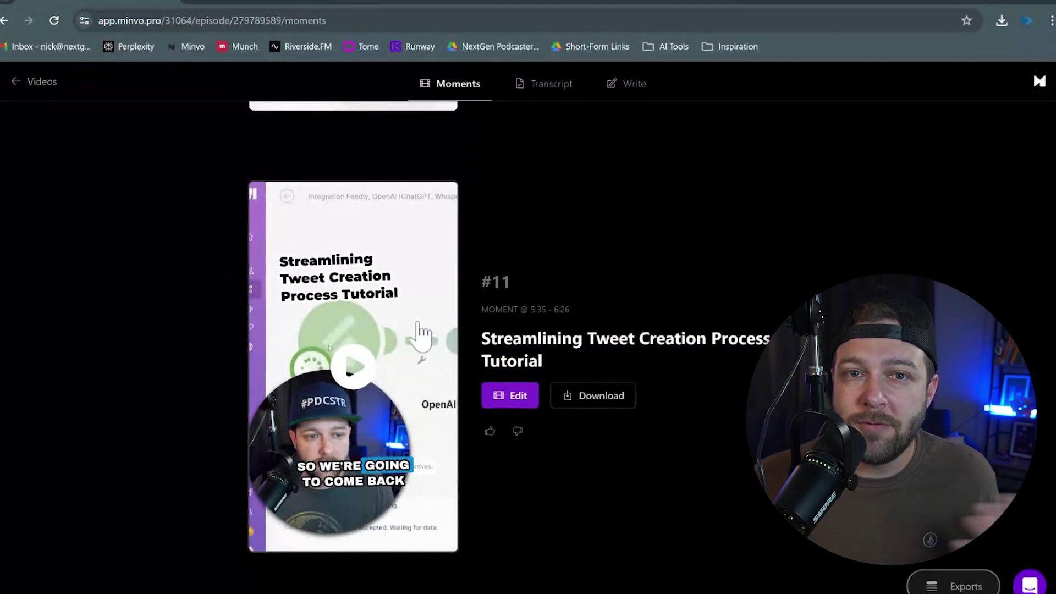
{"action": "left_click", "coordinate": [517, 401]}
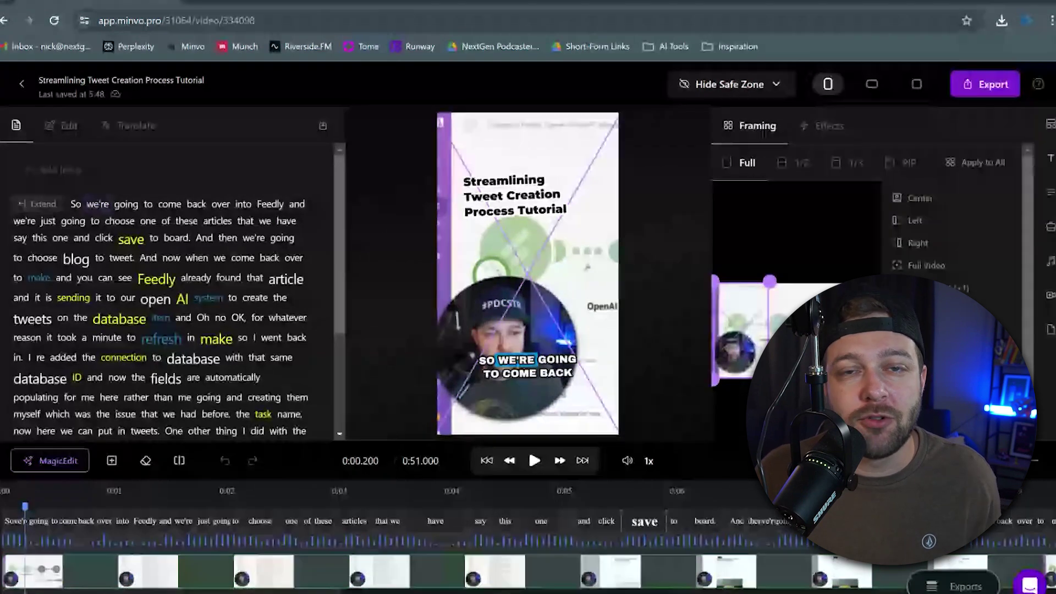
Cut the transcript passage from "populating for me here" through "that we had before" out of the clip.
{"action": "left_click", "coordinate": [912, 263]}
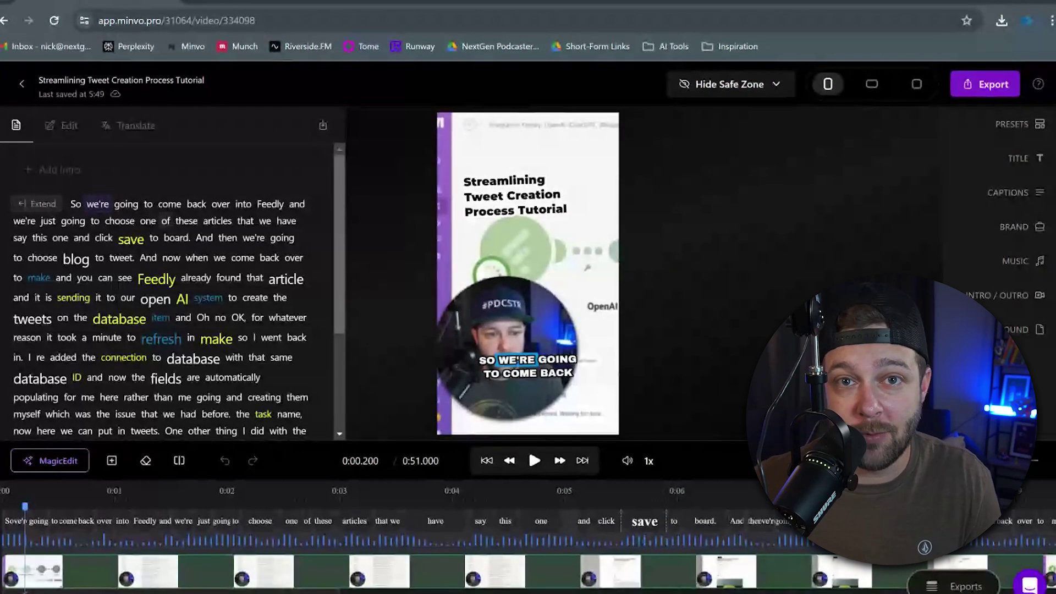
{"action": "scroll", "coordinate": [232, 312], "scroll_direction": "down", "scroll_amount": 2}
{"action": "left_click_drag", "start_coordinate": [15, 326], "coordinate": [229, 344]}
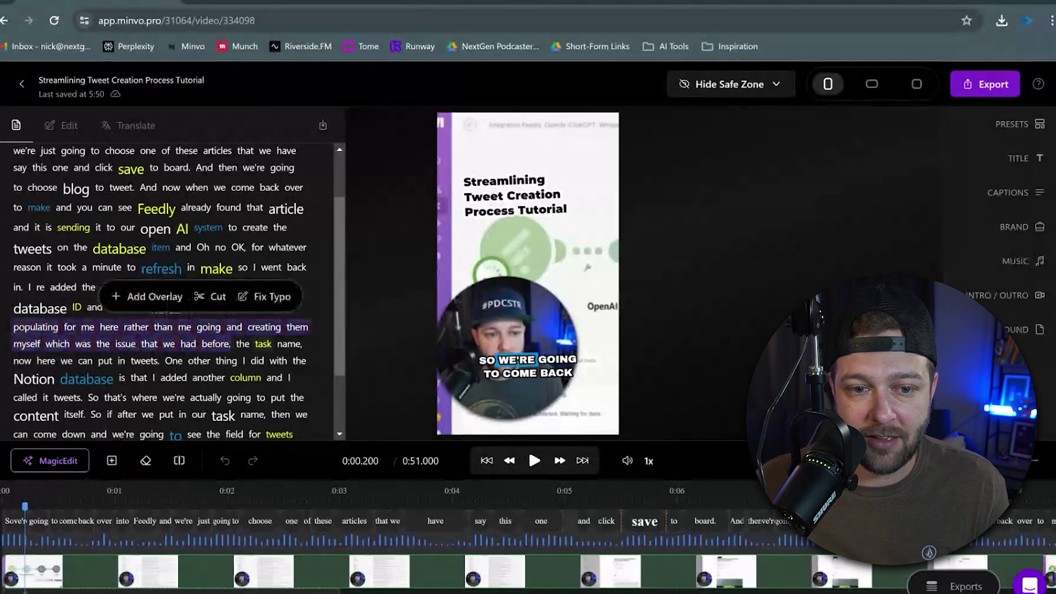
{"action": "left_click", "coordinate": [220, 297]}
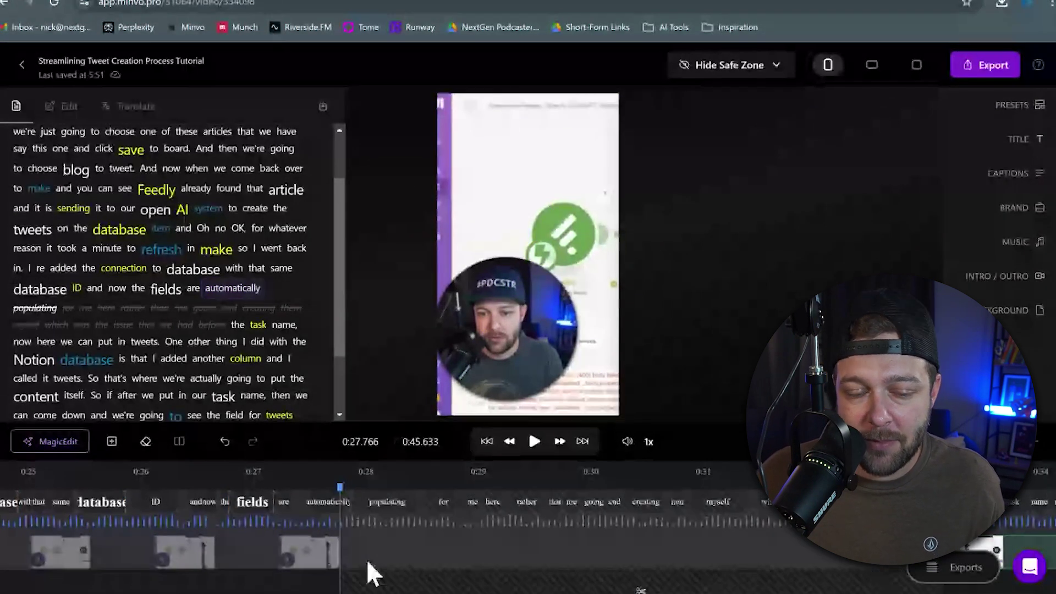
Trim the end of the video segment before the cut so that the word "automatically" is removed too.
{"action": "scroll", "coordinate": [314, 549], "scroll_direction": "left", "scroll_amount": 6}
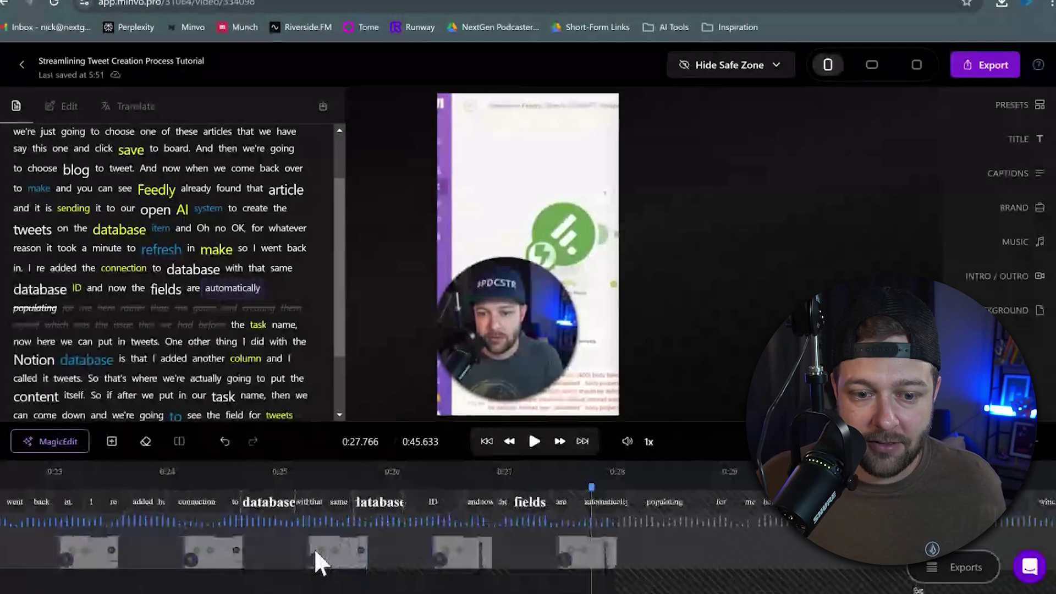
{"action": "scroll", "coordinate": [309, 545], "scroll_direction": "left", "scroll_amount": 5}
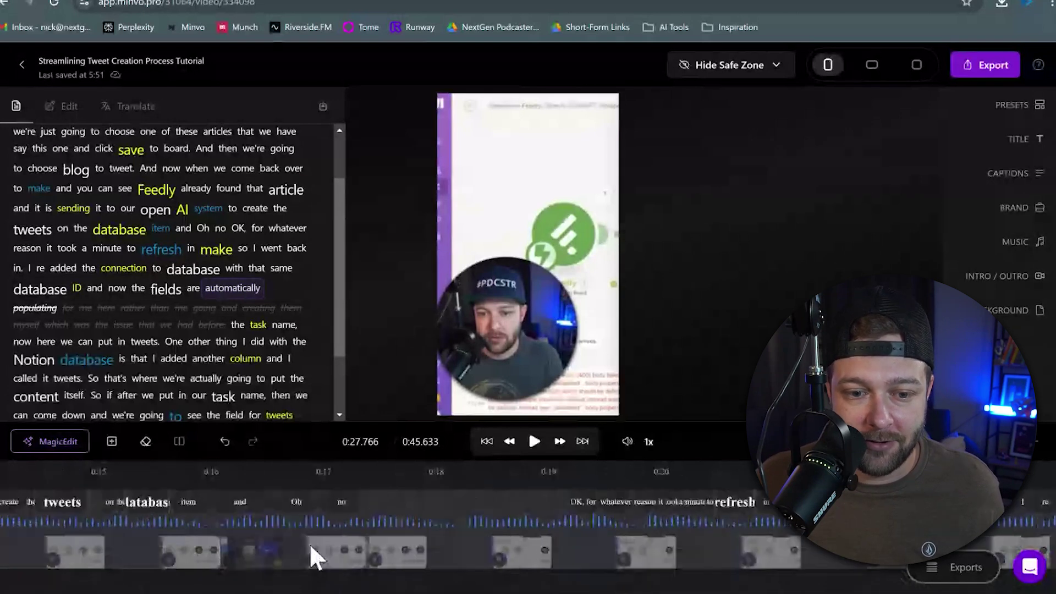
{"action": "scroll", "coordinate": [309, 543], "scroll_direction": "right", "scroll_amount": 10}
{"action": "left_click", "coordinate": [690, 555]}
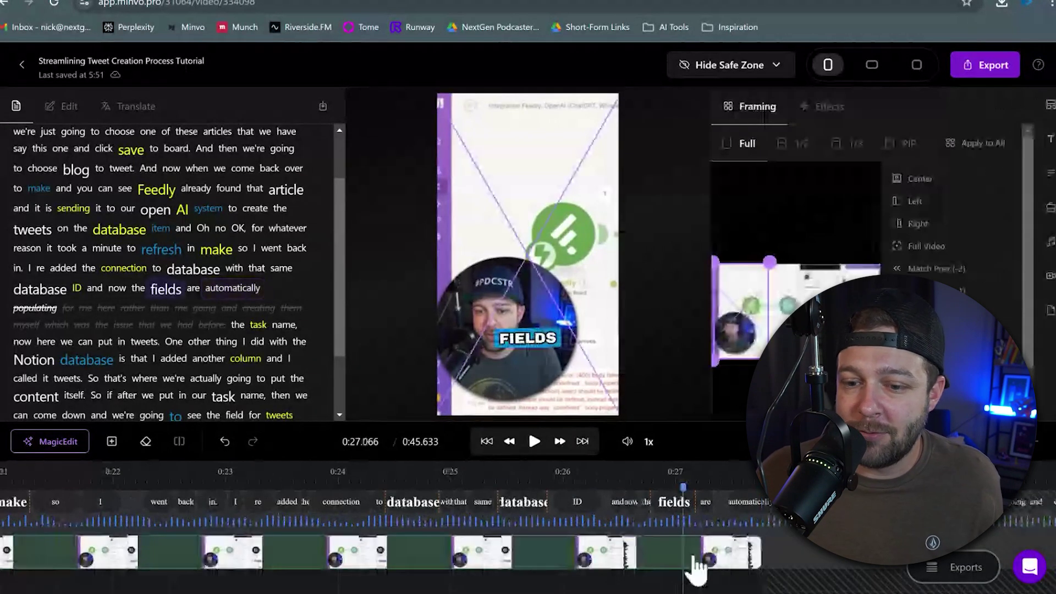
{"action": "left_click_drag", "start_coordinate": [756, 553], "coordinate": [707, 551]}
{"action": "scroll", "coordinate": [717, 544], "scroll_direction": "right", "scroll_amount": 5}
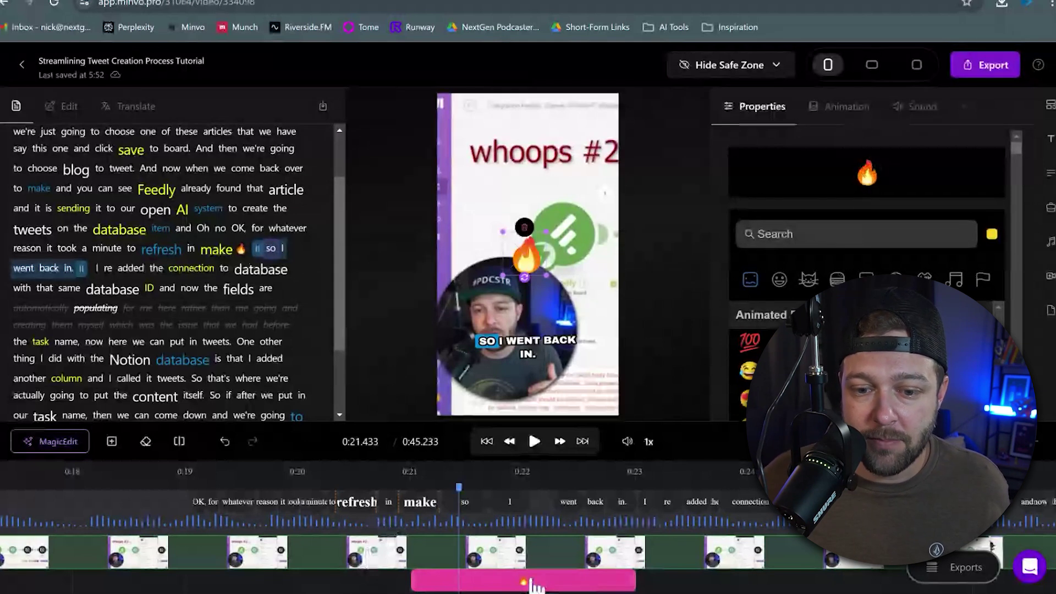
Move the fire emoji overlay to start at about 0:22, shorten it to end at about 0:23, and preview it.
{"action": "left_click_drag", "start_coordinate": [534, 586], "coordinate": [638, 582]}
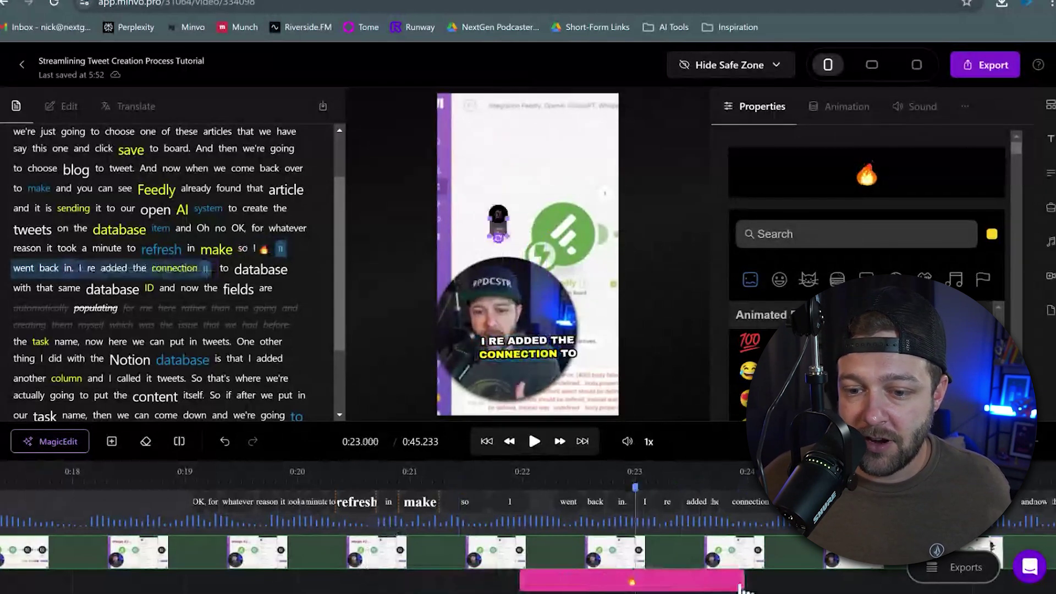
{"action": "left_click_drag", "start_coordinate": [741, 583], "coordinate": [633, 579]}
{"action": "left_click", "coordinate": [531, 484]}
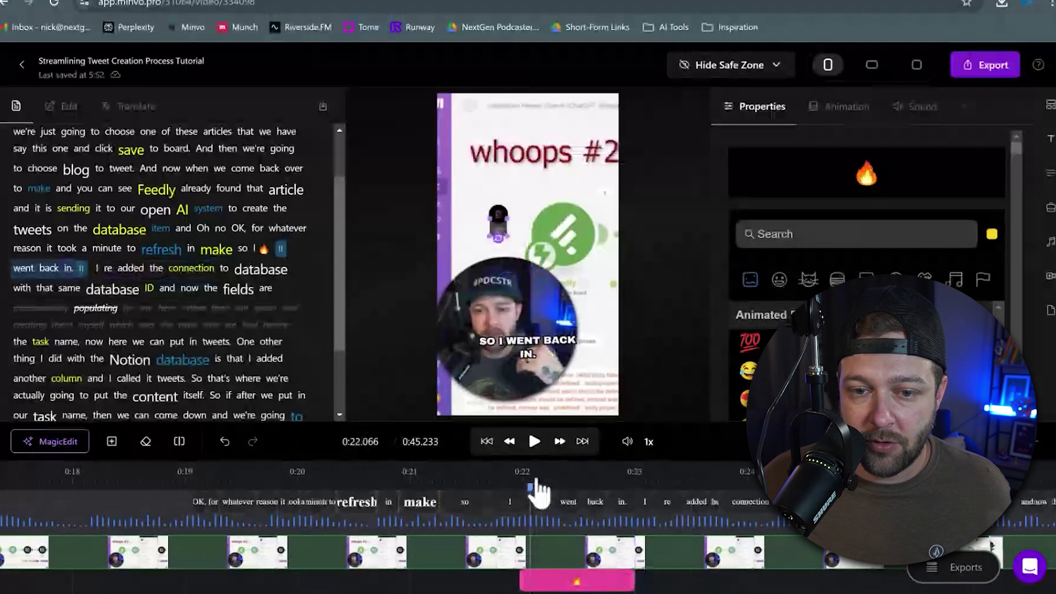
{"action": "left_click", "coordinate": [563, 487]}
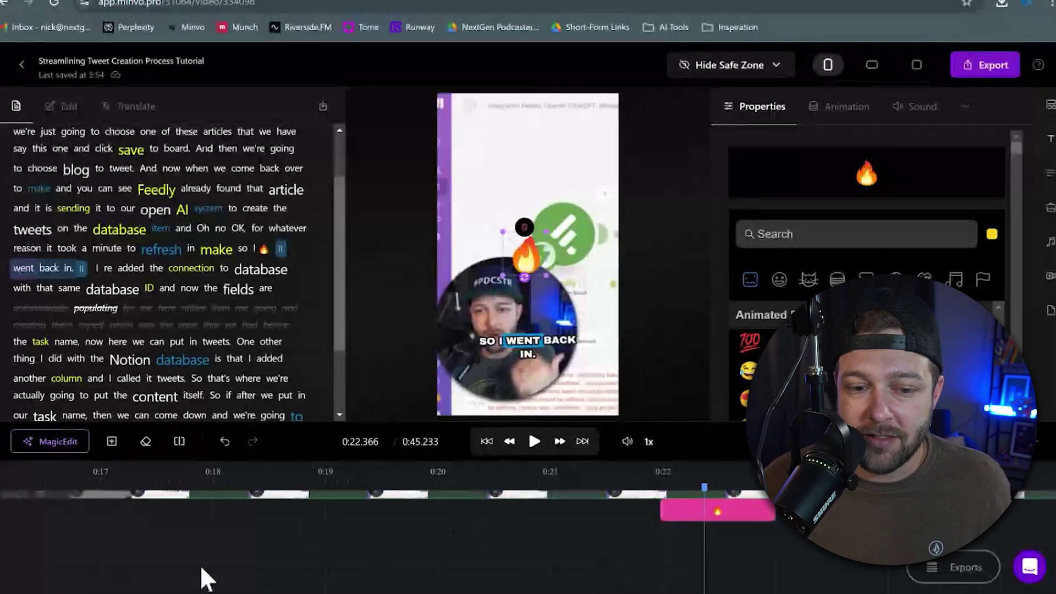
Insert a media overlay at 0:17.794, using the R2-D2 picture with green plants behind it from an image search for "robot".
{"action": "left_click", "coordinate": [187, 488]}
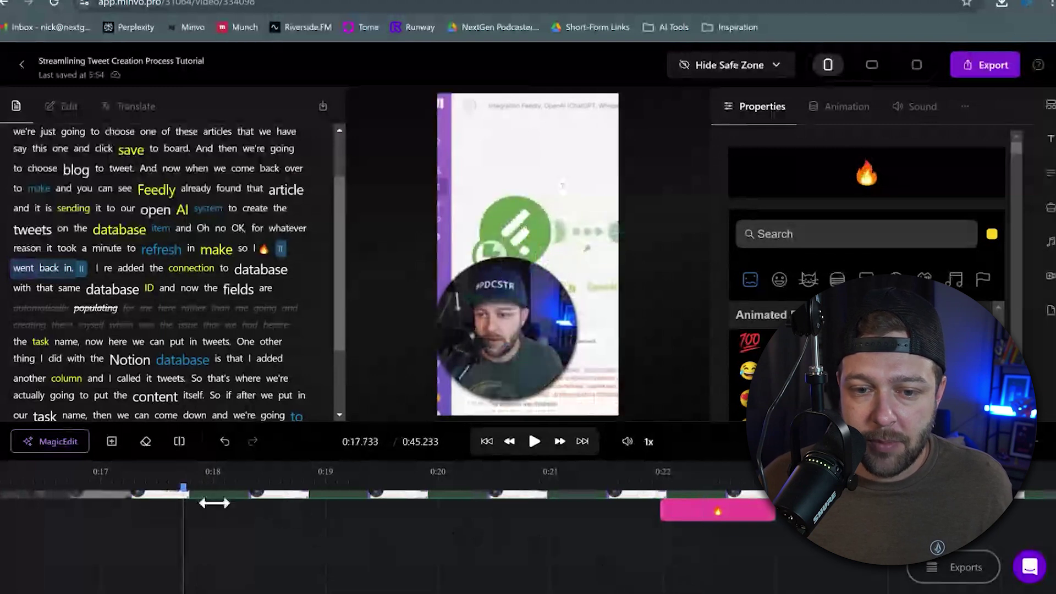
{"action": "right_click", "coordinate": [348, 521]}
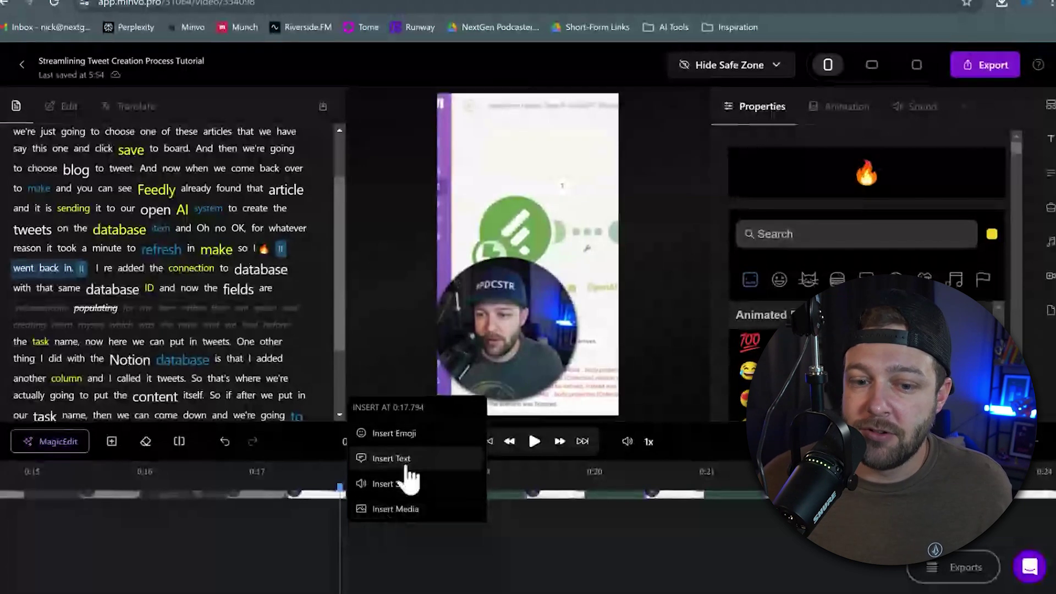
{"action": "left_click", "coordinate": [406, 511]}
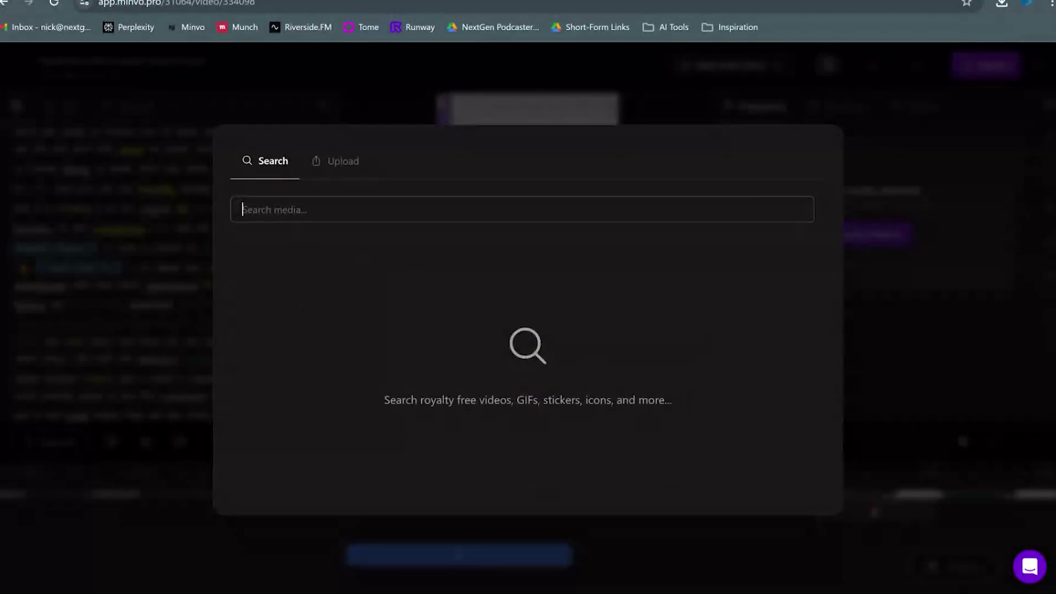
{"action": "type", "text": "robot"}
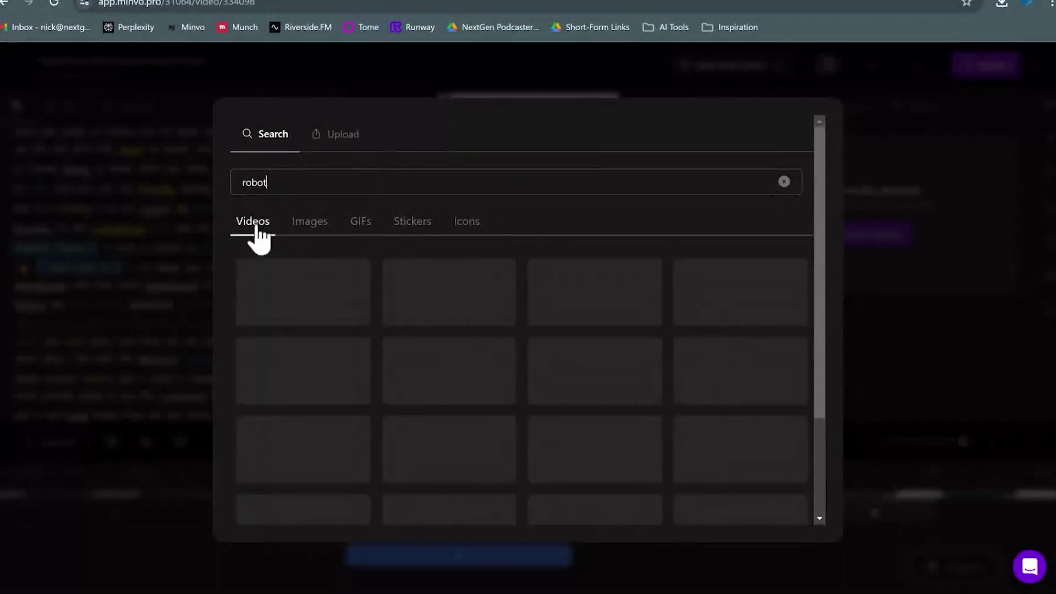
{"action": "left_click", "coordinate": [311, 223]}
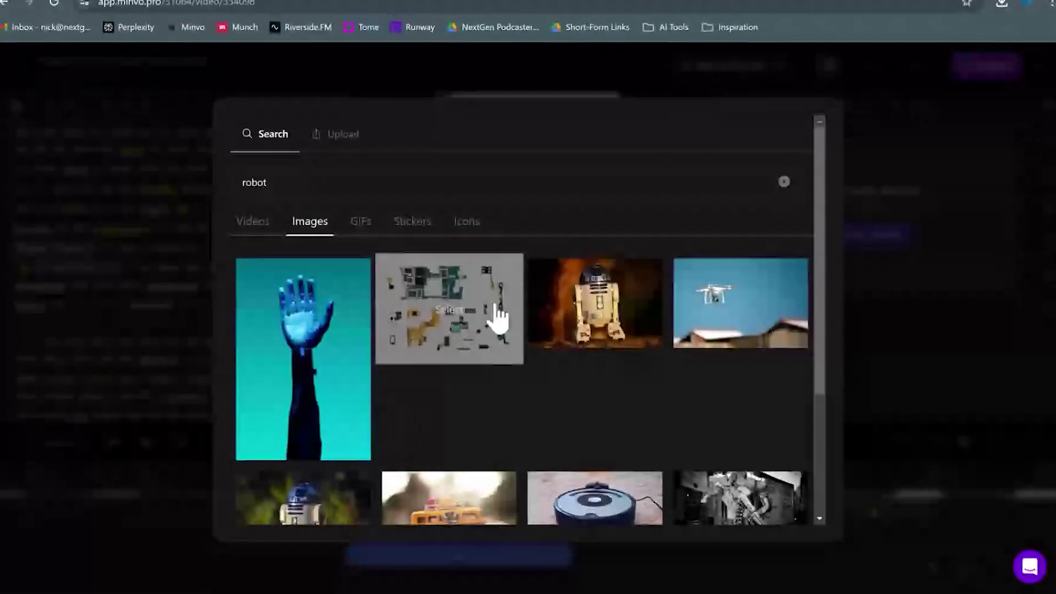
{"action": "scroll", "coordinate": [582, 330], "scroll_direction": "down", "scroll_amount": 1}
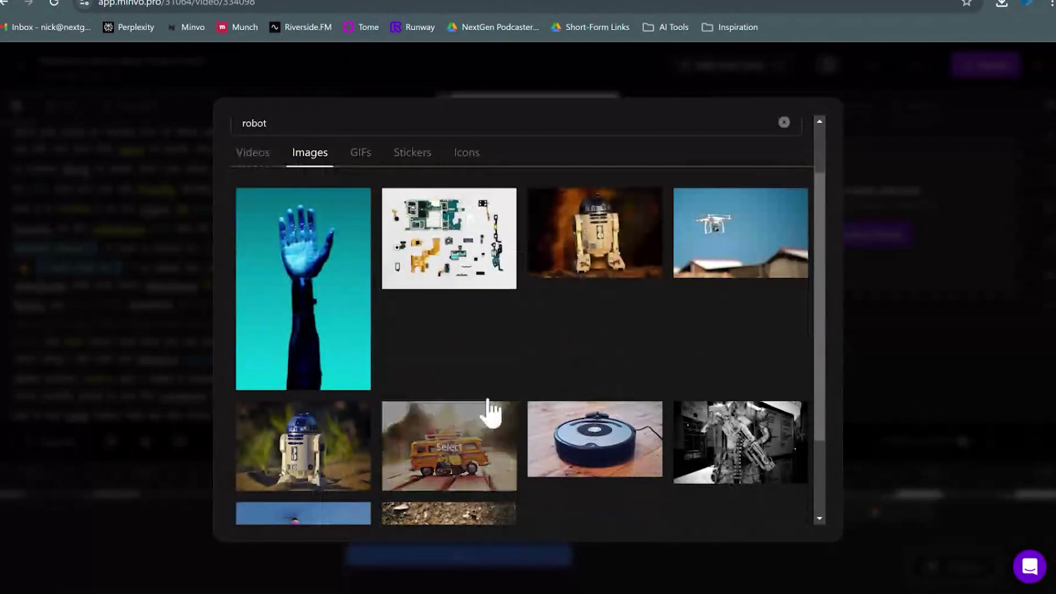
{"action": "left_click", "coordinate": [305, 454]}
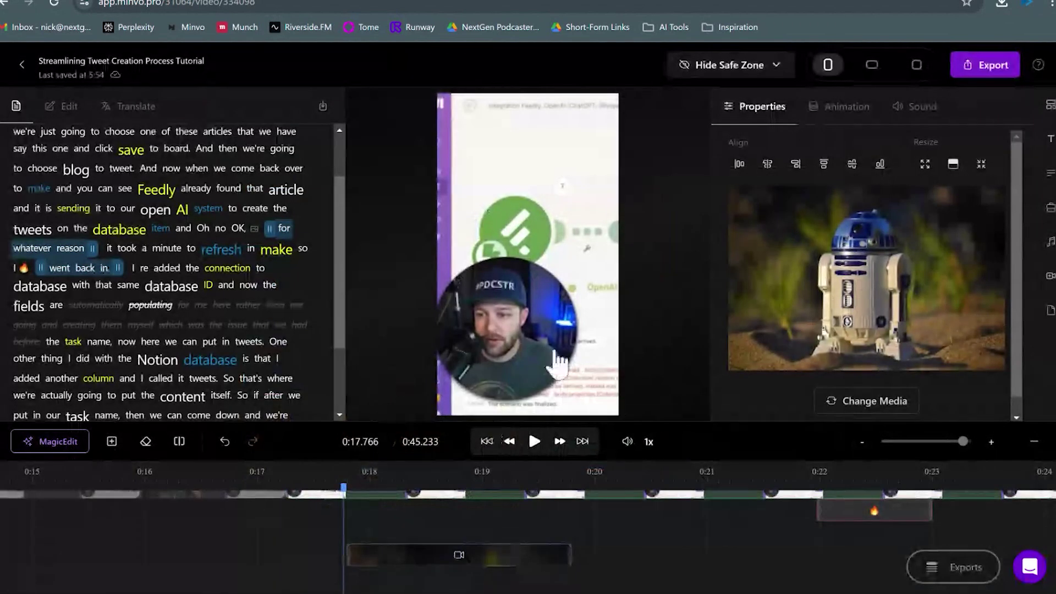
Preview the R2-D2 overlay at 0:18.500, centre it vertically and resize it to fill the whole frame.
{"action": "left_click_drag", "start_coordinate": [343, 488], "coordinate": [317, 488]}
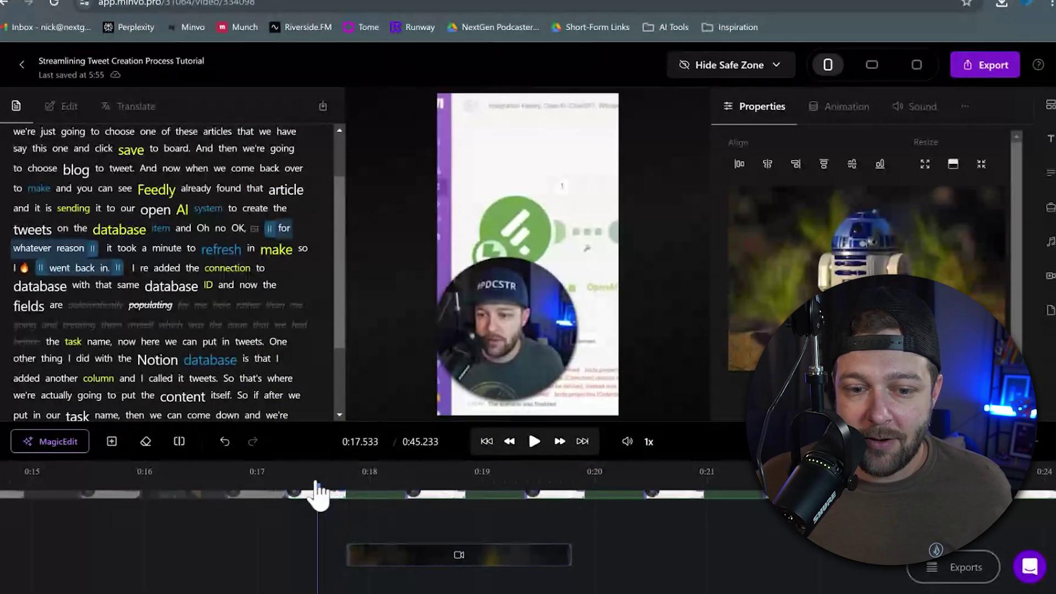
{"action": "left_click", "coordinate": [427, 488]}
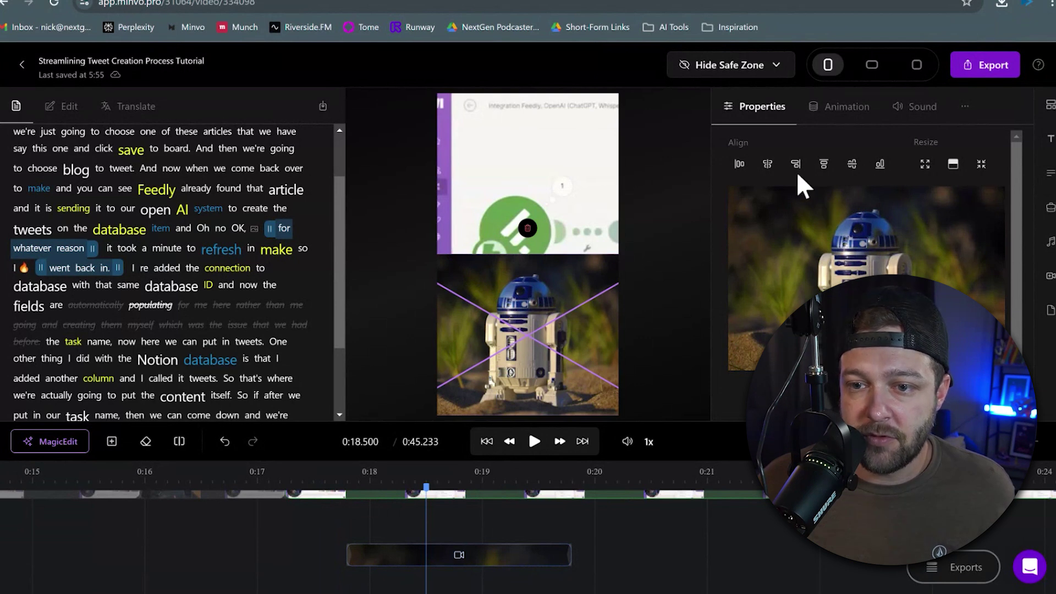
{"action": "left_click", "coordinate": [852, 165]}
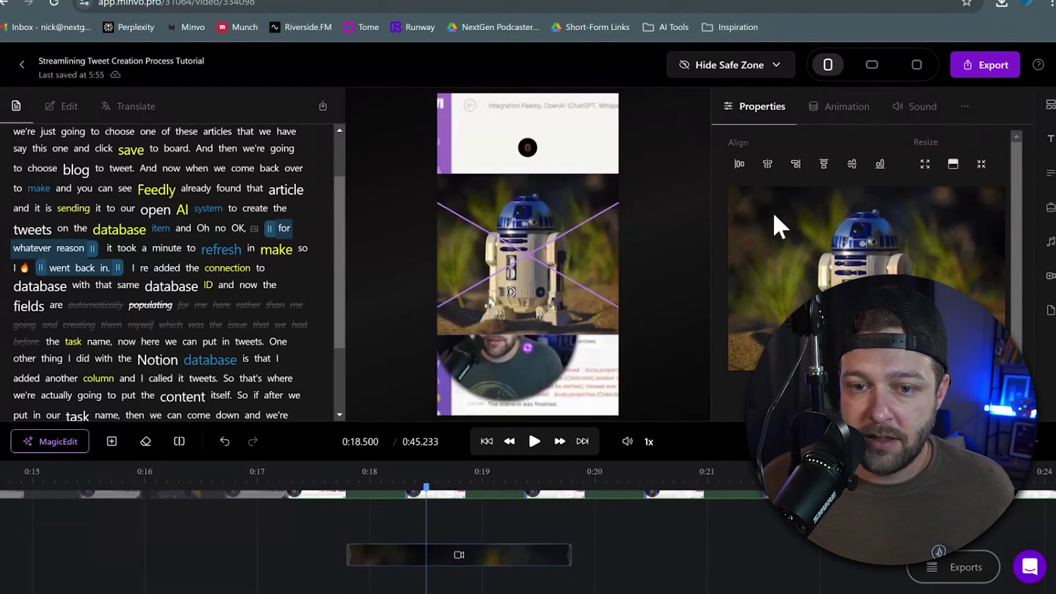
{"action": "left_click", "coordinate": [929, 167]}
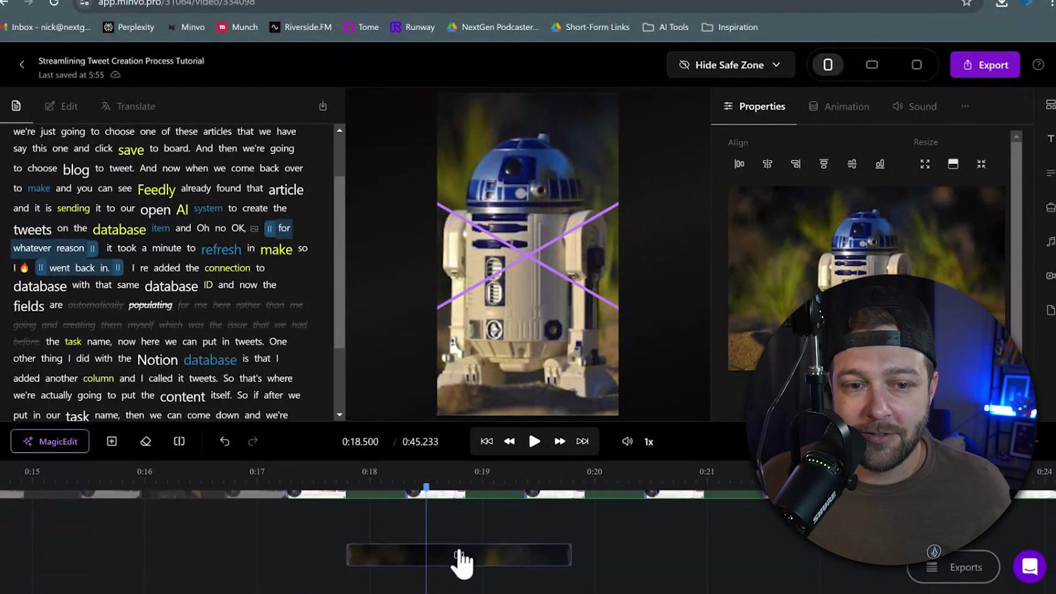
Extend the R2-D2 overlay in the transcript through the word "refresh", and shift it earlier to end at about 0:18.7.
{"action": "mouse_move", "coordinate": [255, 231]}
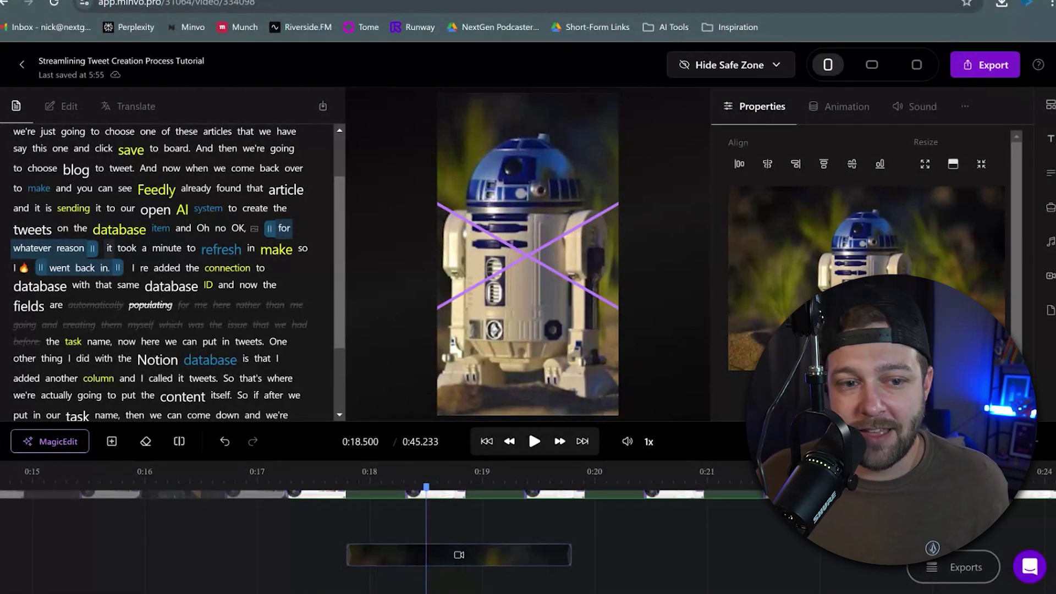
{"action": "left_click", "coordinate": [95, 249]}
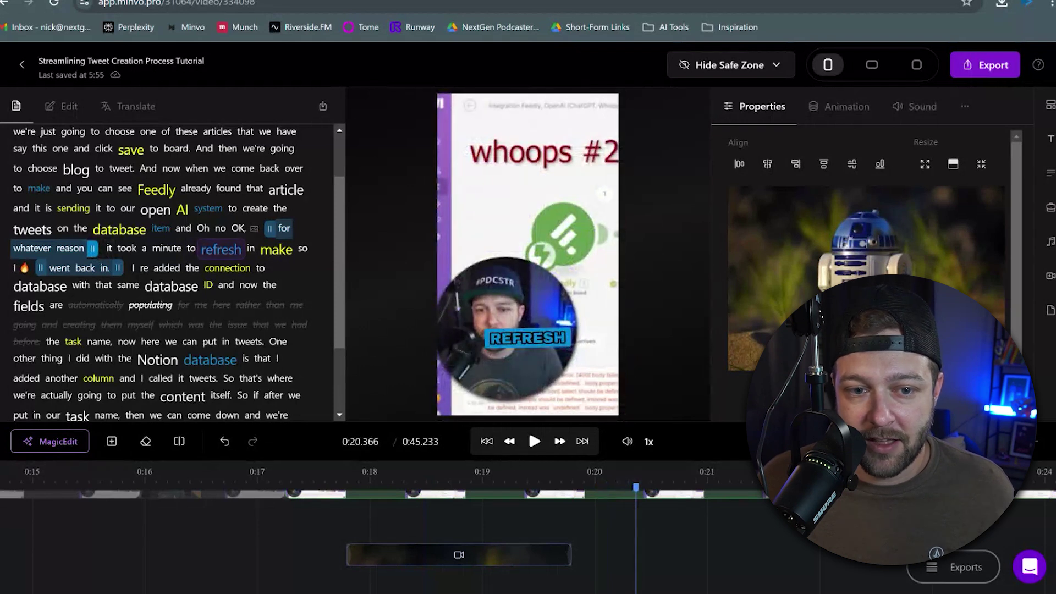
{"action": "left_click_drag", "start_coordinate": [93, 248], "coordinate": [233, 248]}
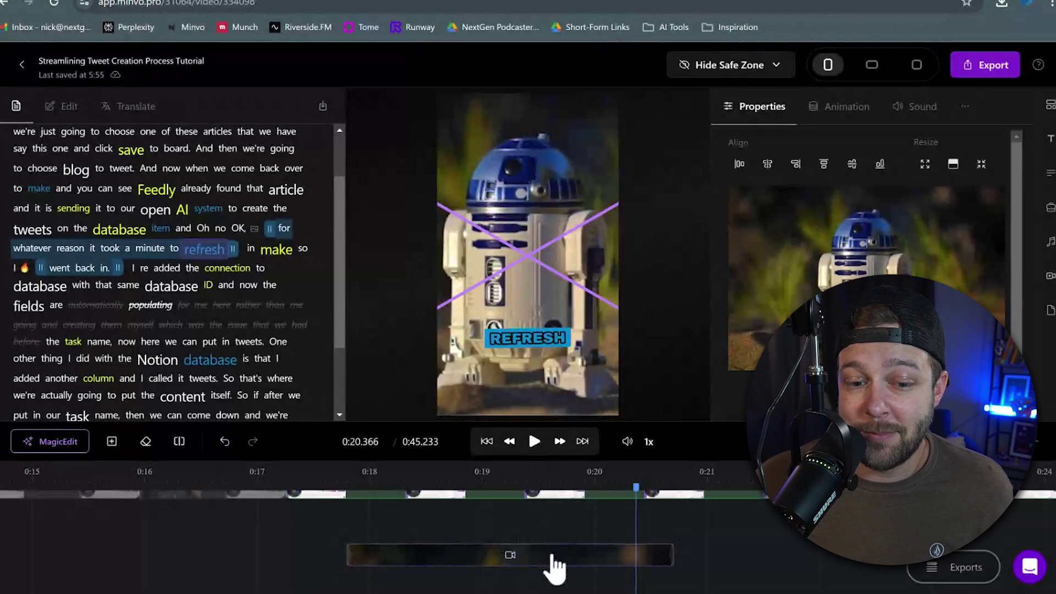
{"action": "left_click_drag", "start_coordinate": [553, 566], "coordinate": [332, 564]}
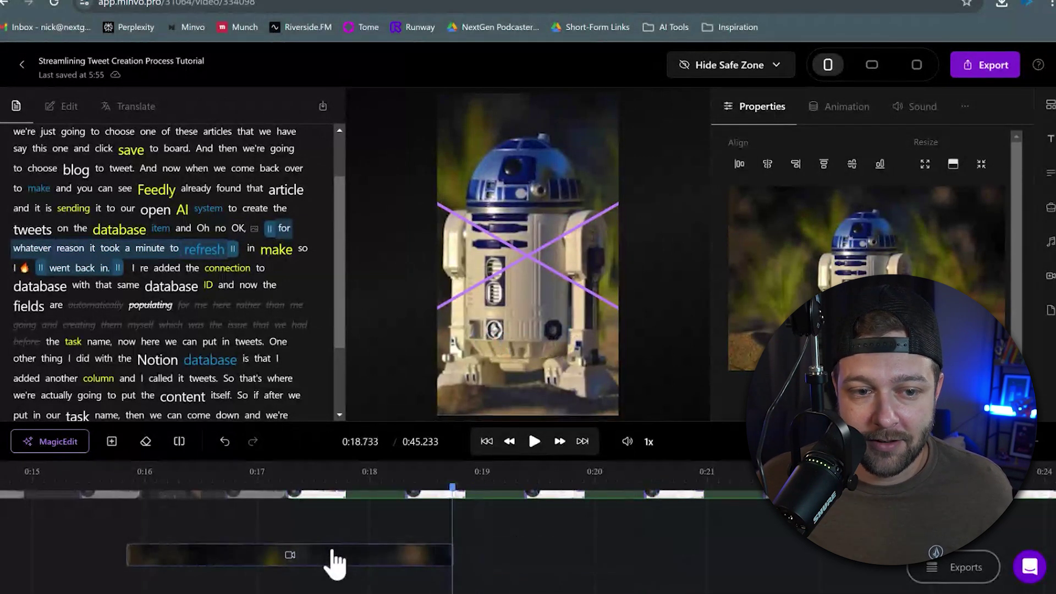
{"action": "left_click", "coordinate": [333, 560]}
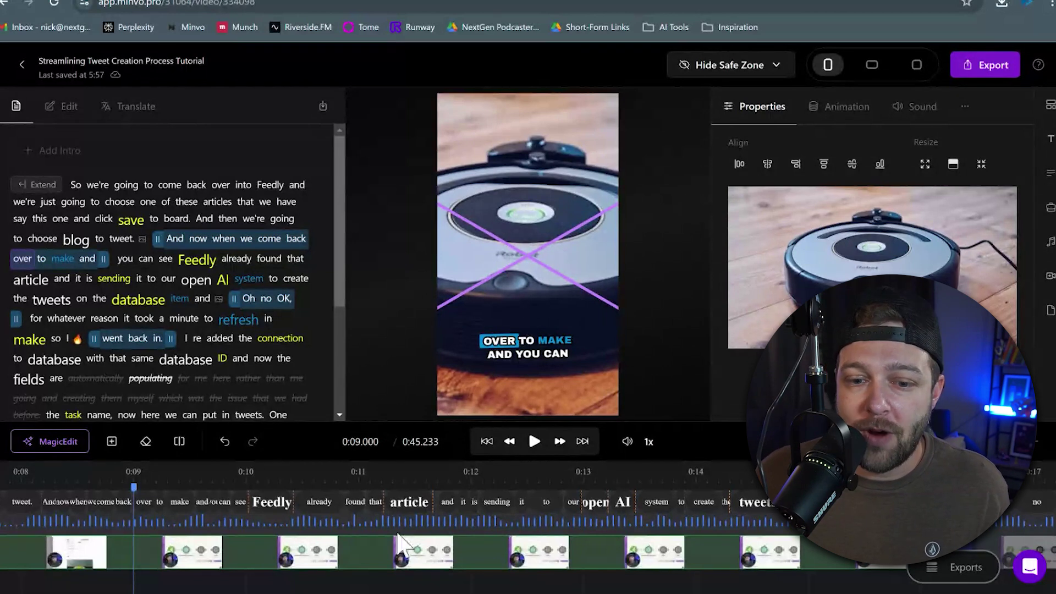
Look through the transcript's media overlays and open the list of MagicEdit automatic editing tools.
{"action": "scroll", "coordinate": [165, 270], "scroll_direction": "down", "scroll_amount": 1}
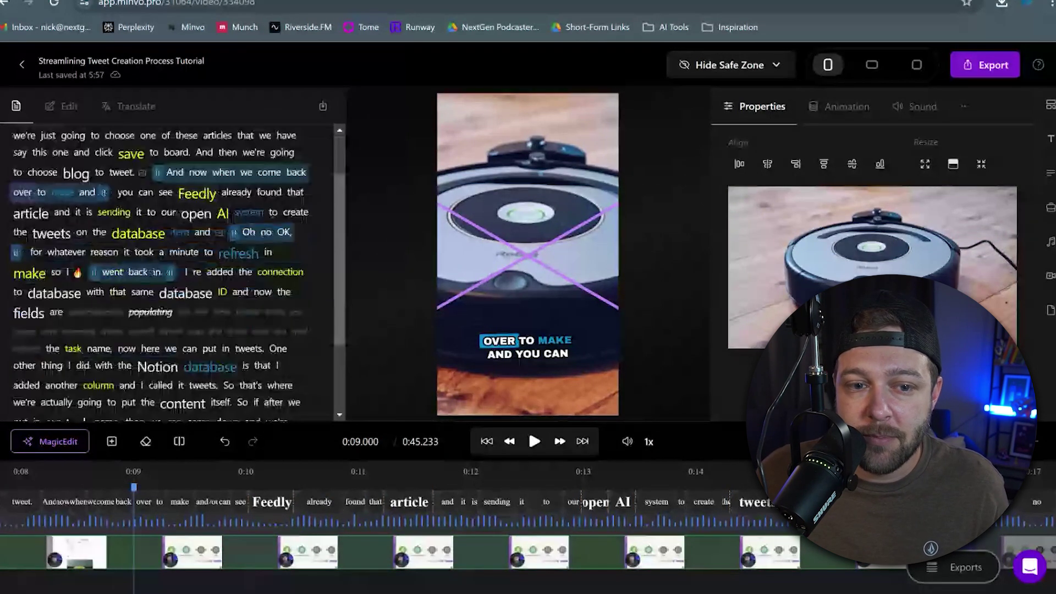
{"action": "scroll", "coordinate": [165, 269], "scroll_direction": "down", "scroll_amount": 2}
{"action": "scroll", "coordinate": [165, 270], "scroll_direction": "up", "scroll_amount": 3}
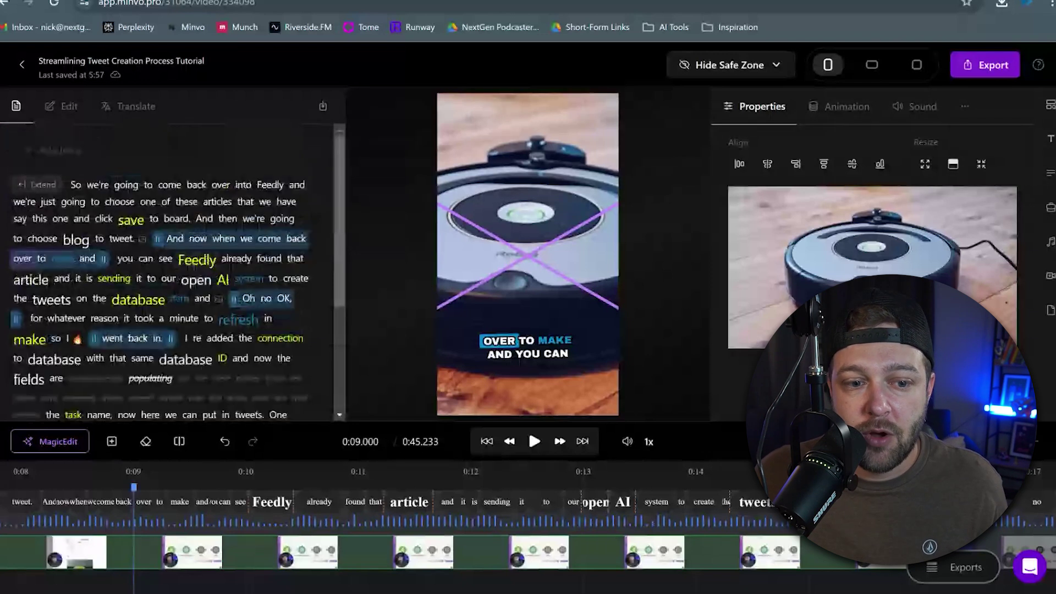
{"action": "left_click", "coordinate": [51, 443]}
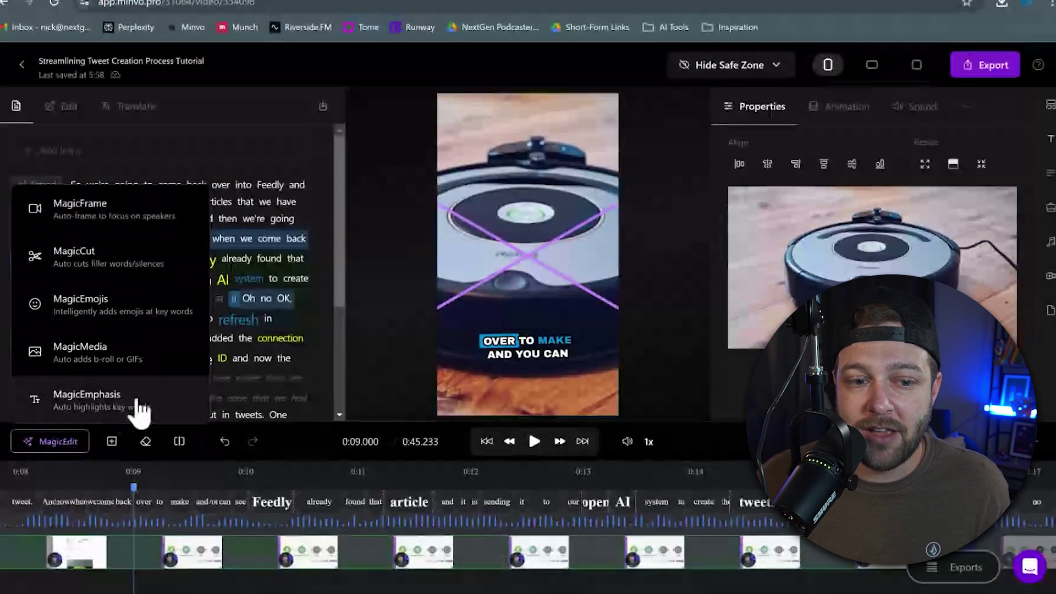
Run MagicEmojis on the clip with the emojis placed above the captions.
{"action": "left_click", "coordinate": [93, 308]}
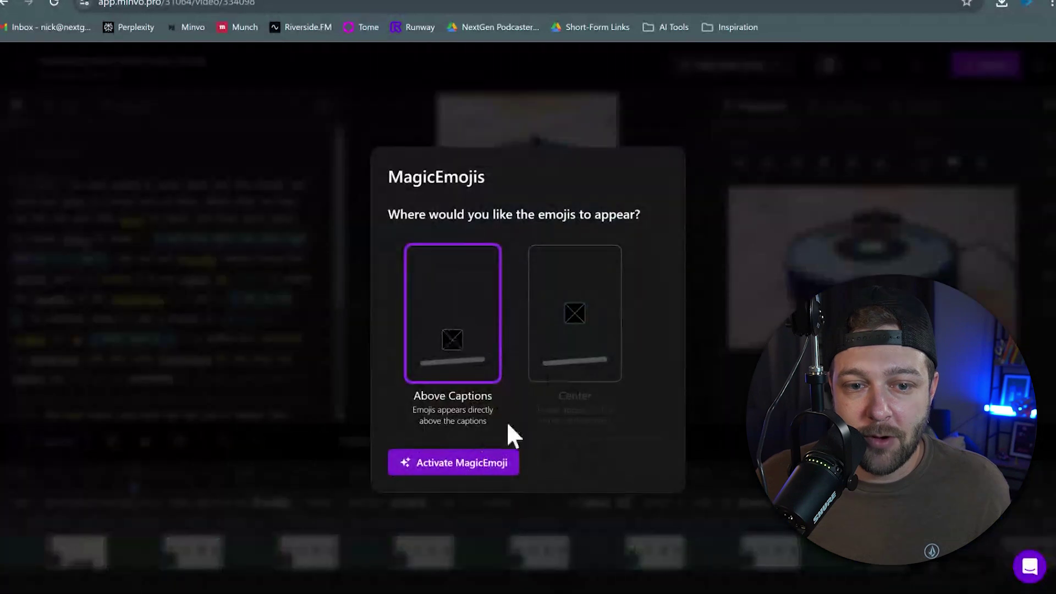
{"action": "left_click", "coordinate": [460, 465]}
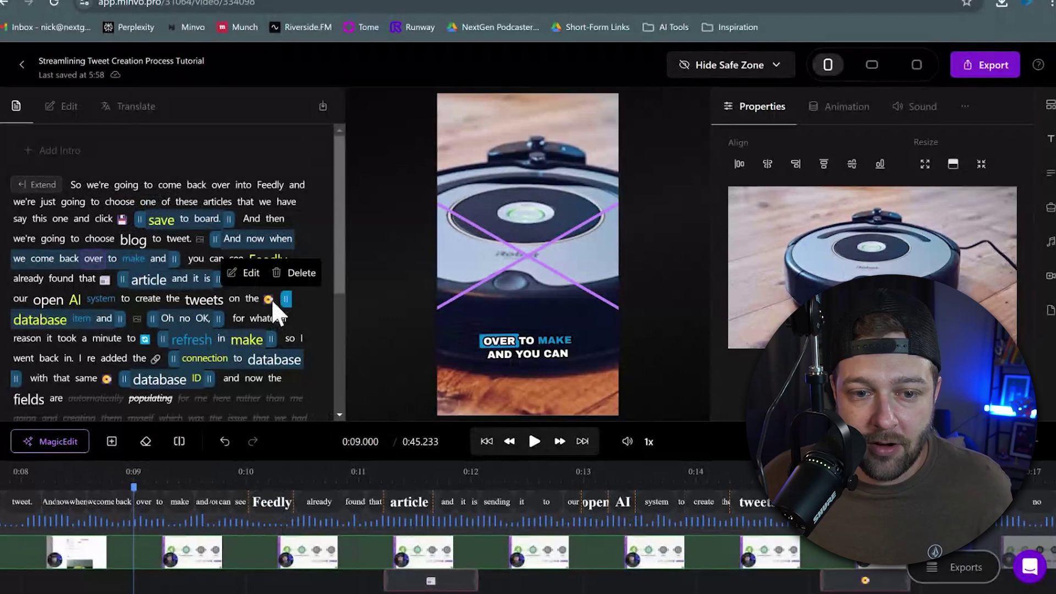
Look through the emojis along the timeline, preview the frame at 0:05.700 and select the floppy disk emoji above "save".
{"action": "scroll", "coordinate": [215, 545], "scroll_direction": "right", "scroll_amount": 4}
{"action": "scroll", "coordinate": [215, 547], "scroll_direction": "left", "scroll_amount": 8}
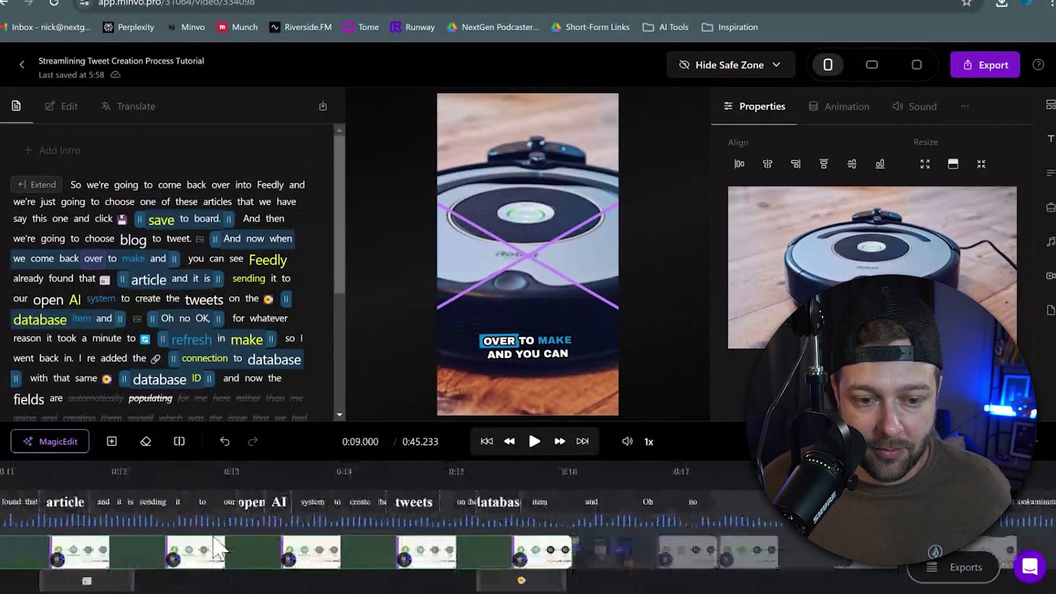
{"action": "scroll", "coordinate": [258, 552], "scroll_direction": "right", "scroll_amount": 4}
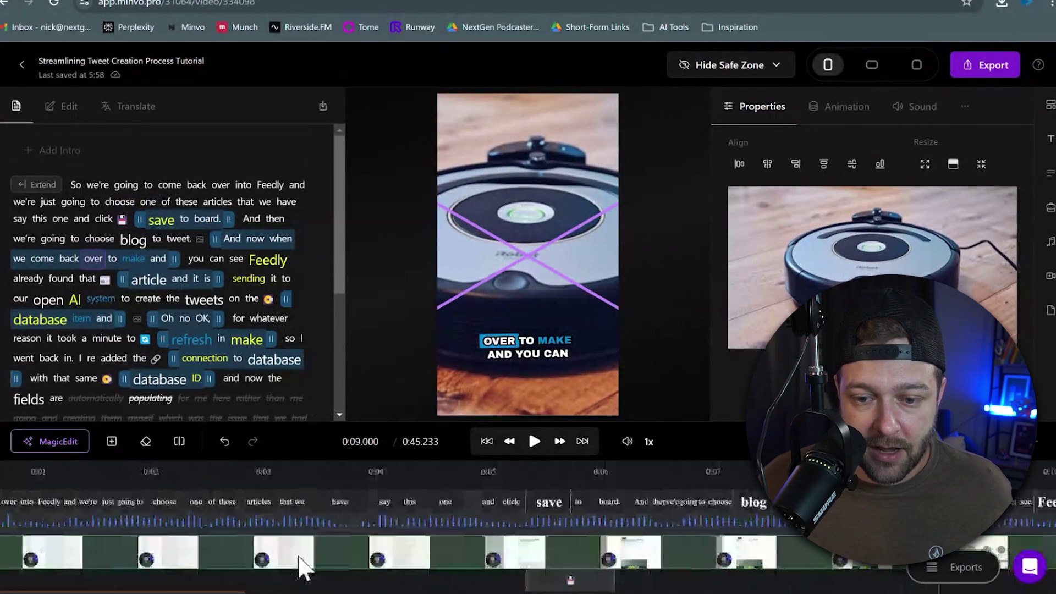
{"action": "left_click", "coordinate": [433, 489]}
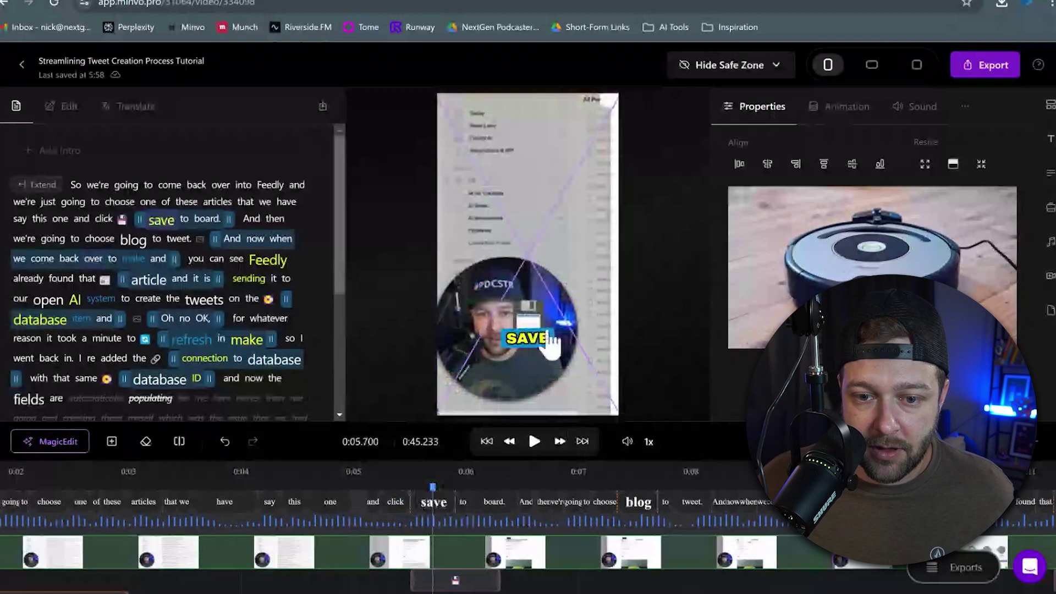
{"action": "left_click", "coordinate": [532, 303]}
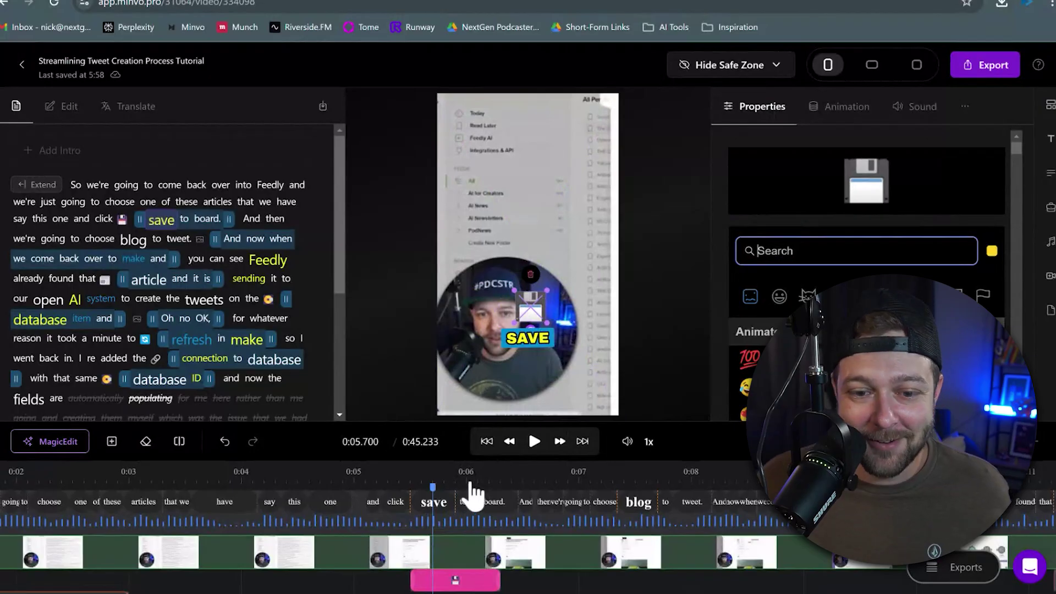
Preview the emojis around the words "article", "database" and "connection", including the frames at 0:11.700, 0:15.400 and 0:24.133.
{"action": "scroll", "coordinate": [487, 519], "scroll_direction": "right", "scroll_amount": 6}
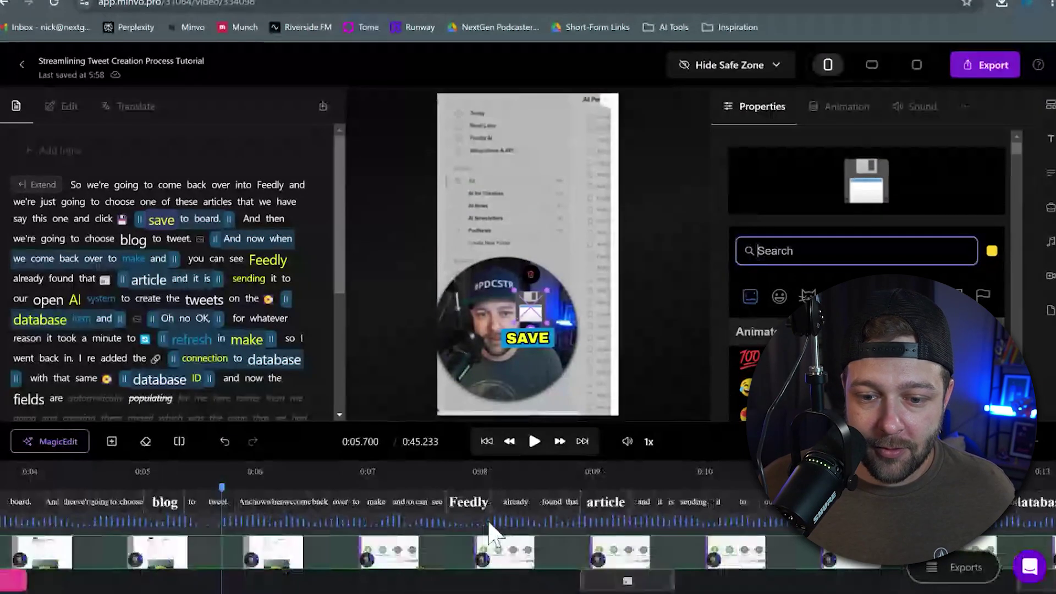
{"action": "left_click", "coordinate": [616, 496]}
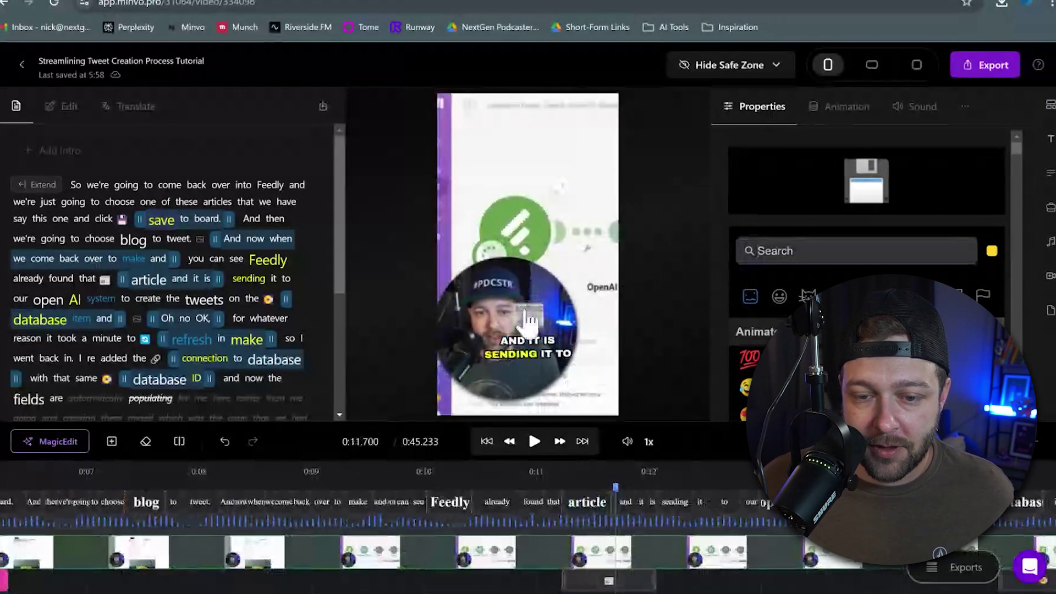
{"action": "scroll", "coordinate": [638, 544], "scroll_direction": "right", "scroll_amount": 4}
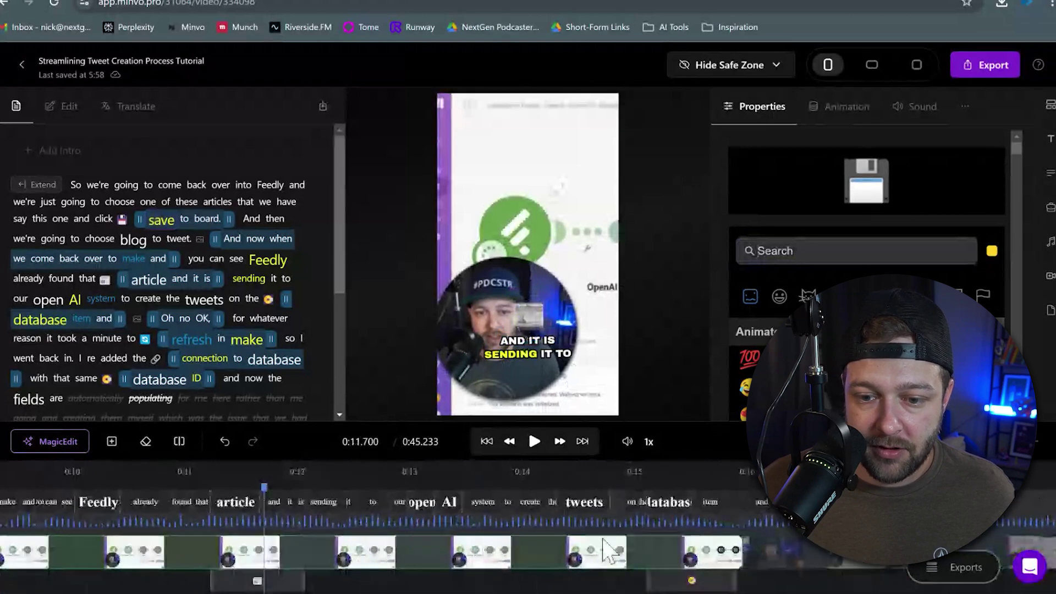
{"action": "left_click", "coordinate": [684, 485]}
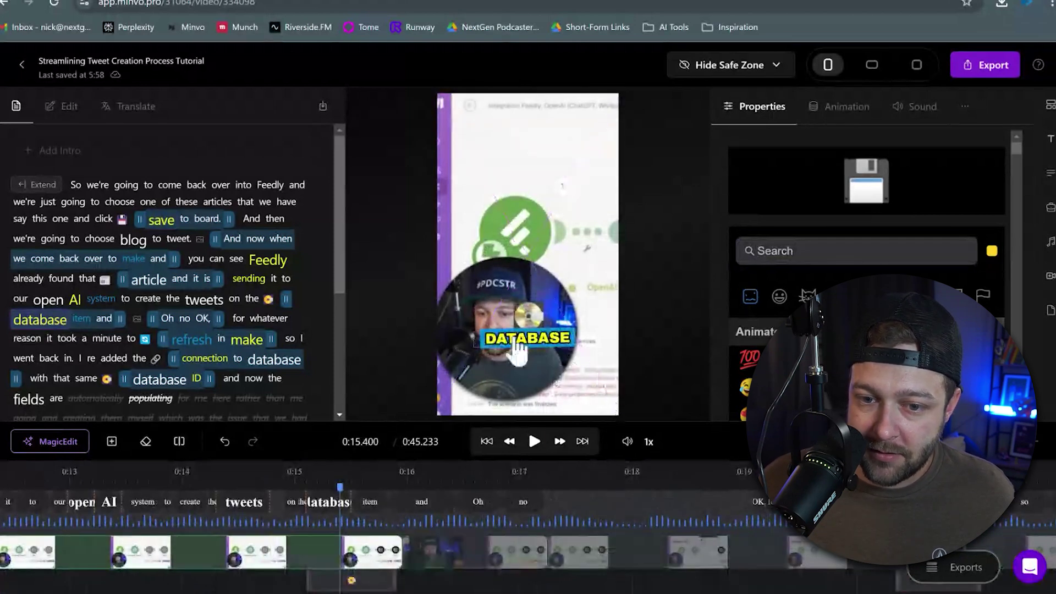
{"action": "scroll", "coordinate": [618, 505], "scroll_direction": "right", "scroll_amount": 3}
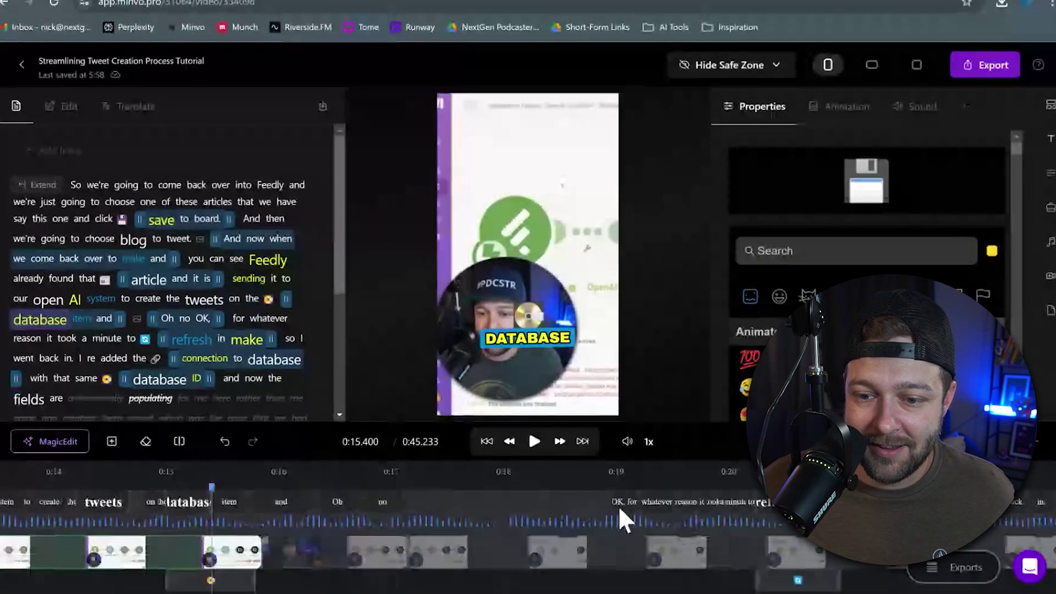
{"action": "left_click", "coordinate": [641, 486]}
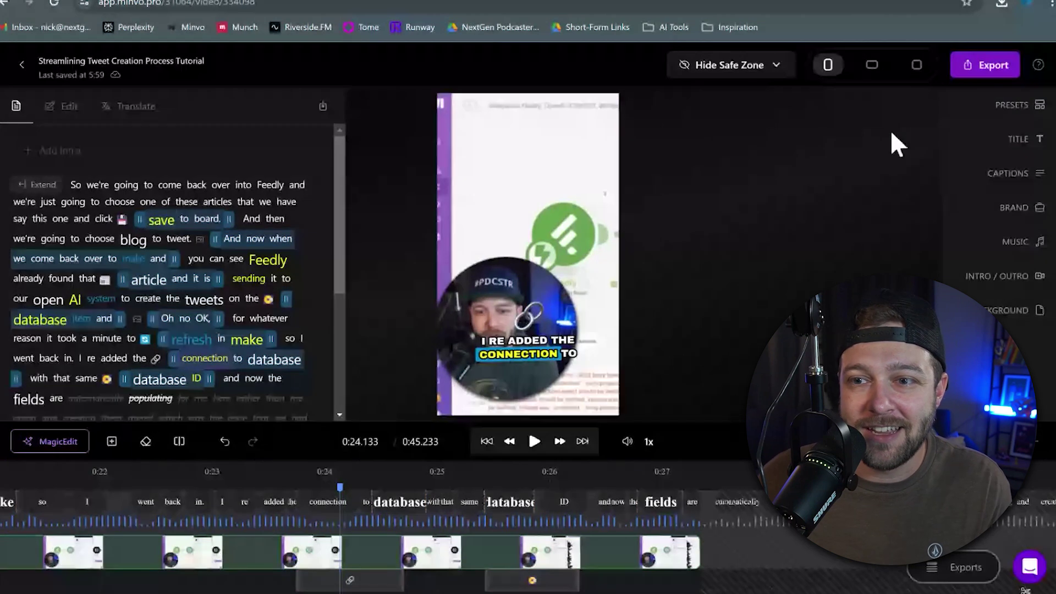
Open the clip's social export for YouTube and generate an AI-written caption for the description.
{"action": "left_click", "coordinate": [985, 65]}
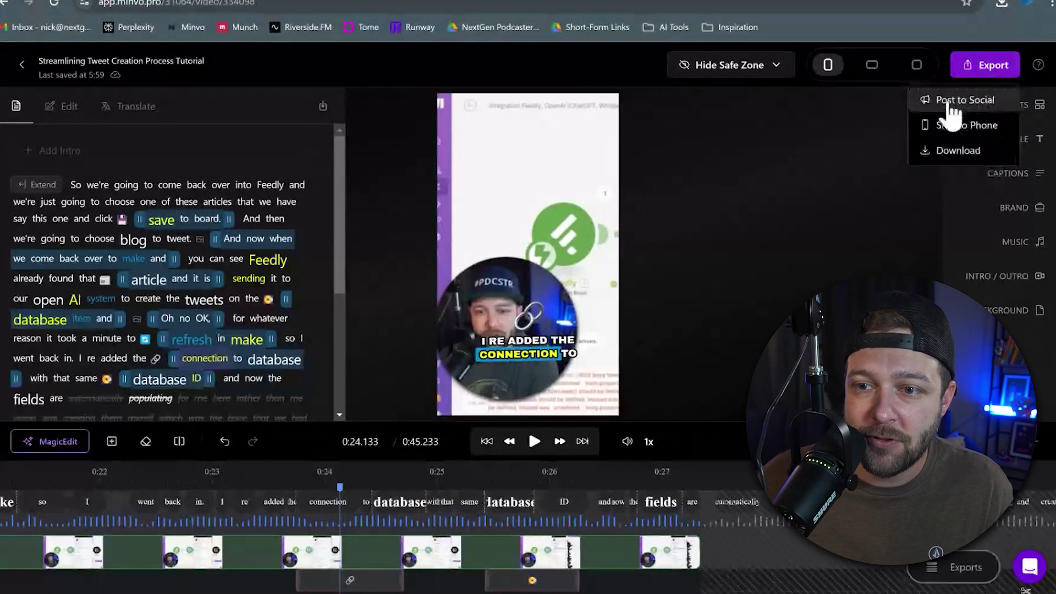
{"action": "left_click", "coordinate": [960, 102]}
{"action": "left_click", "coordinate": [196, 225]}
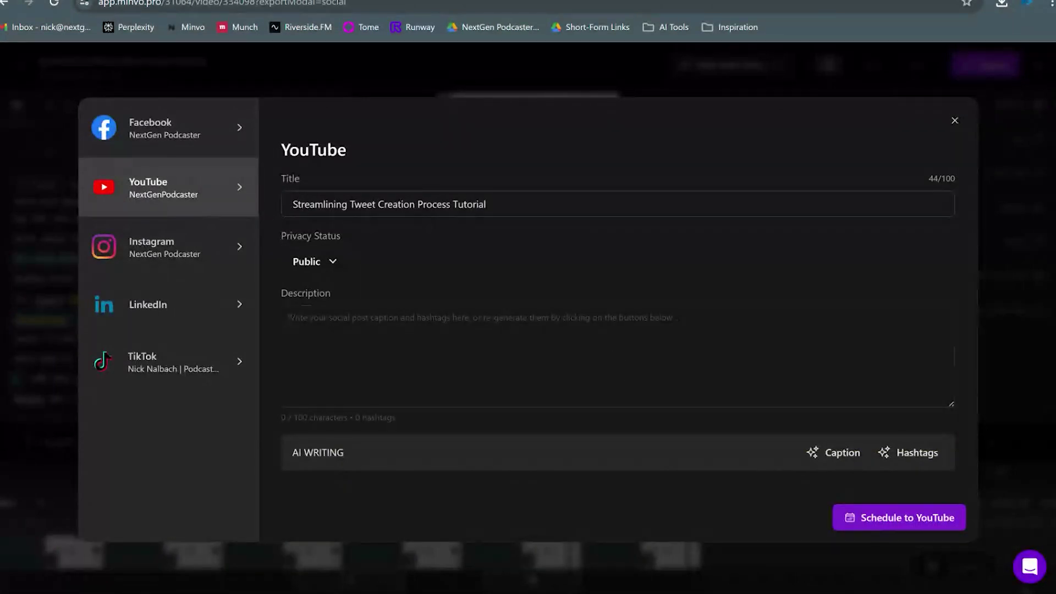
{"action": "left_click", "coordinate": [826, 452]}
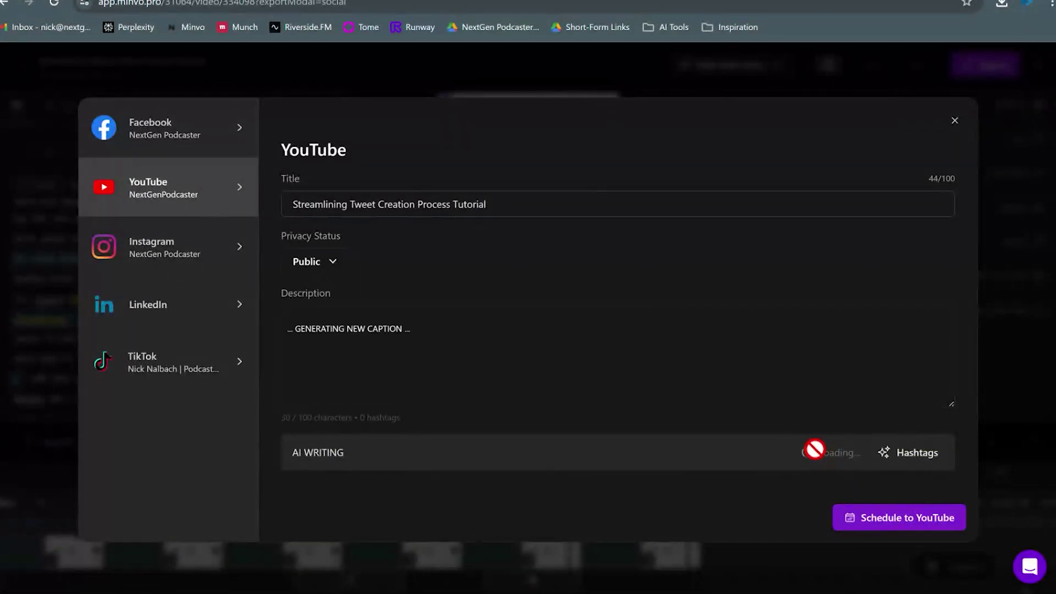